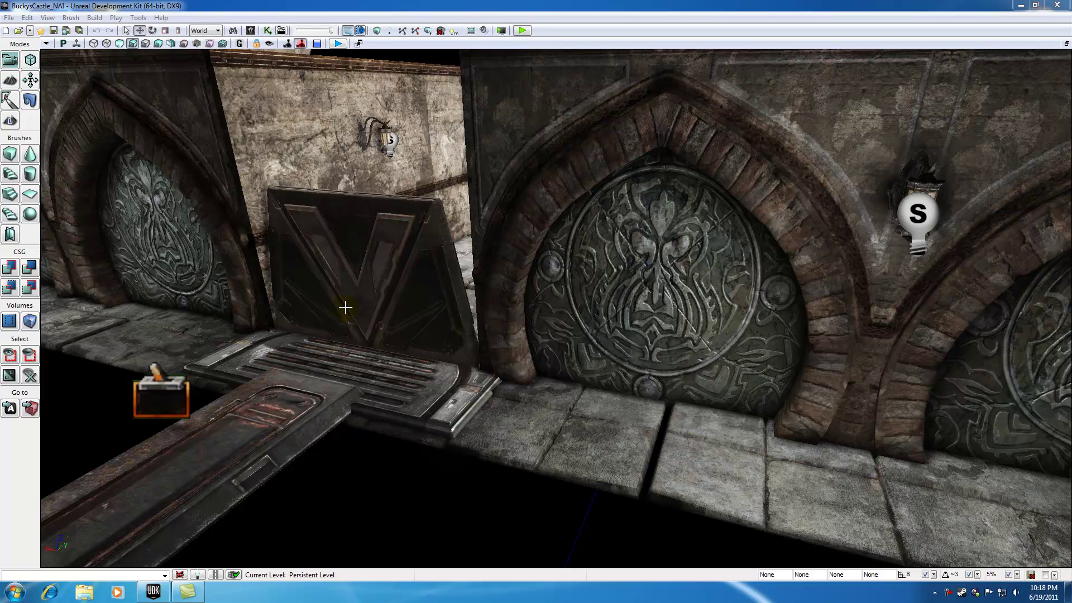
Step: Select the dark door panel mesh InterpActor_2 and bring up the Content Browser
drag(346, 306, 363, 330)
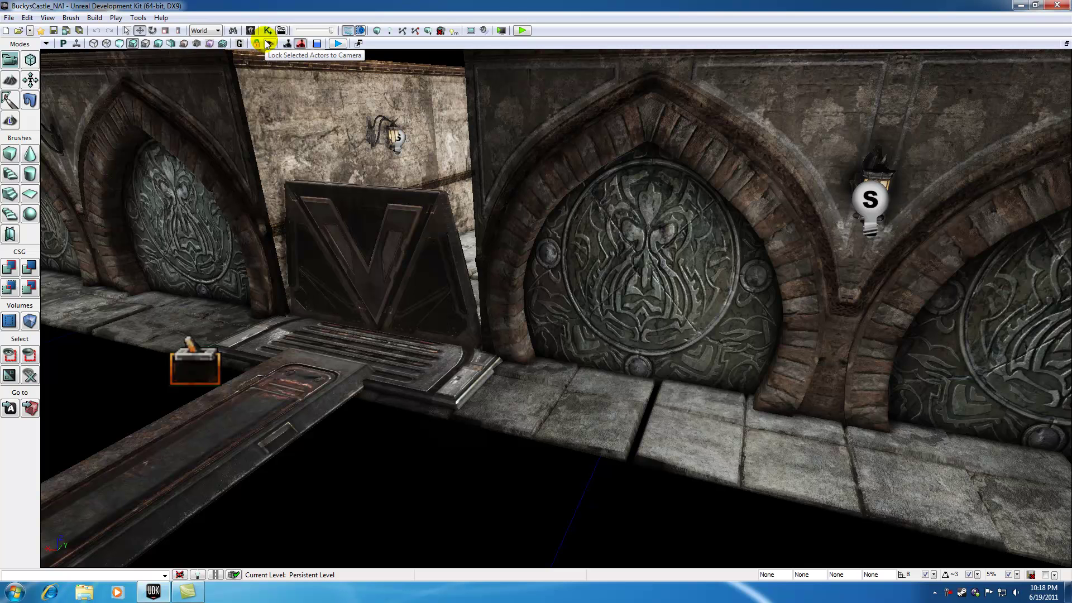
click(374, 223)
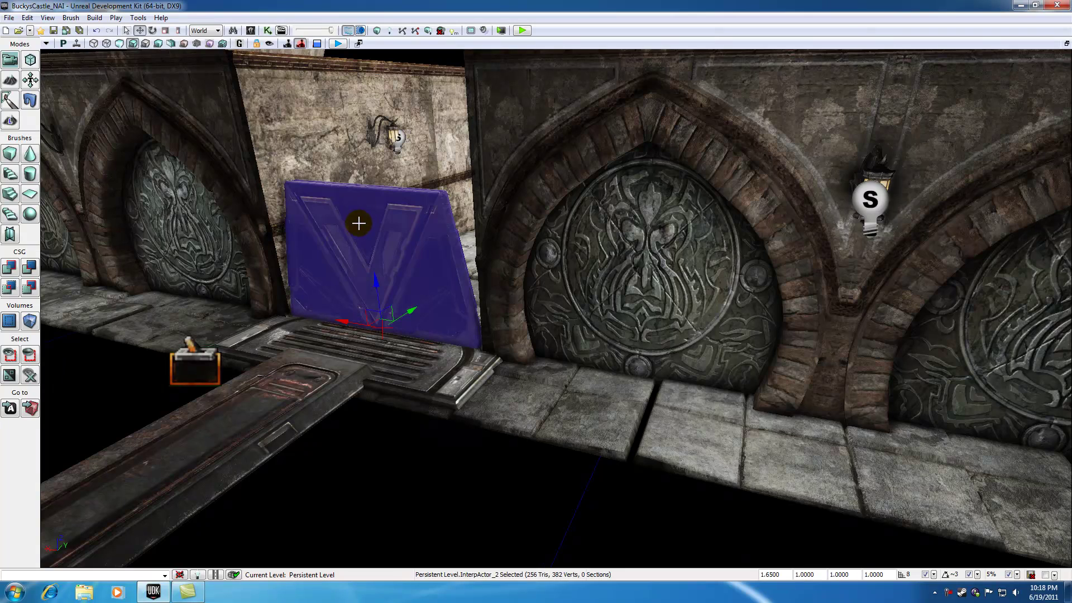
click(250, 30)
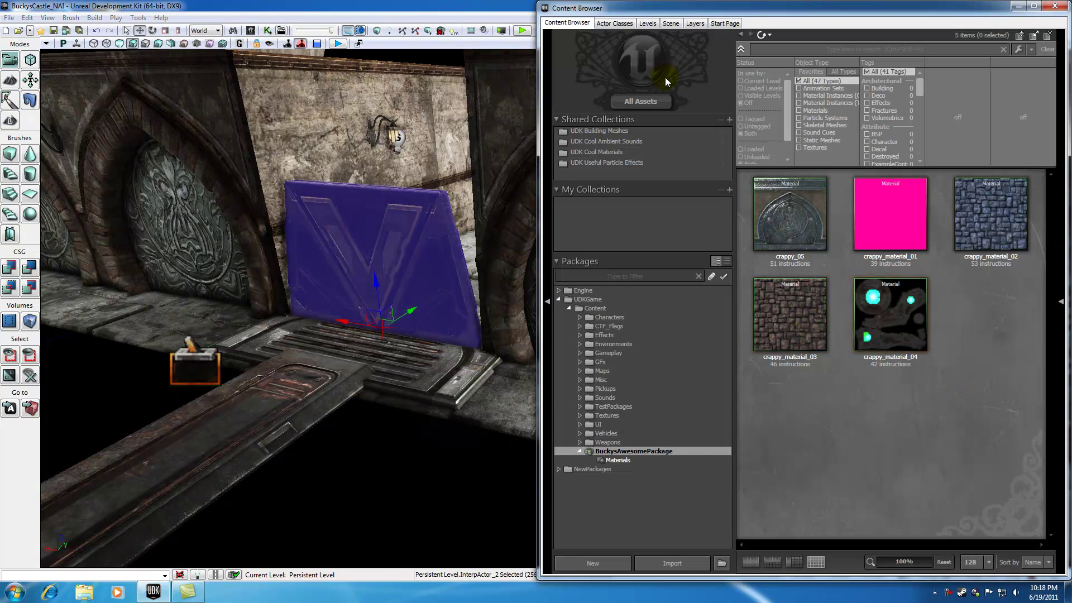
Step: Add a New Material called BBQ to BuckysAwesomePackage's Materials group
click(624, 461)
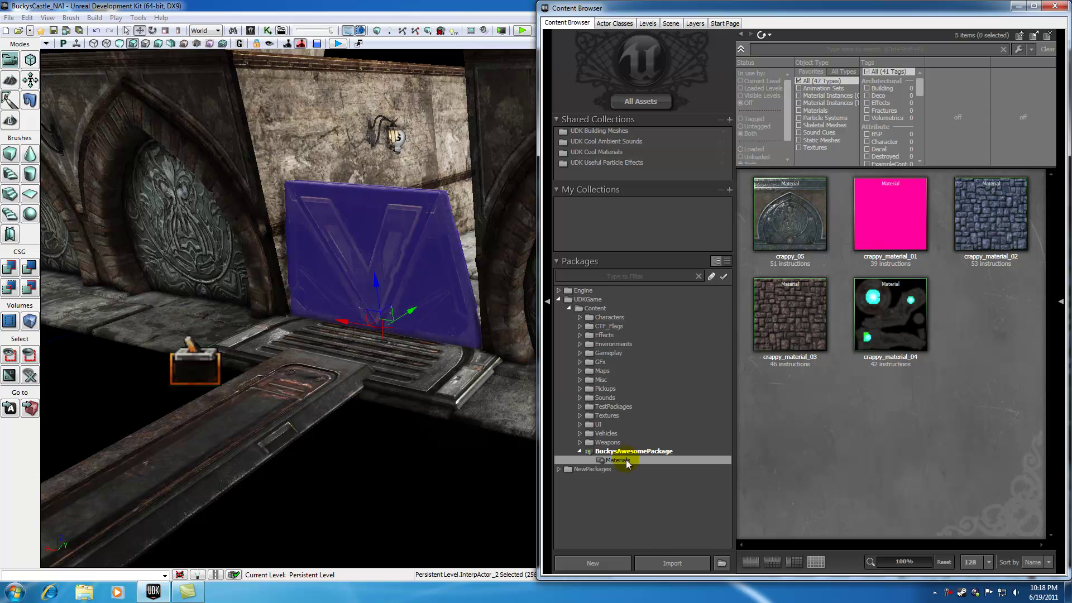
right_click(792, 412)
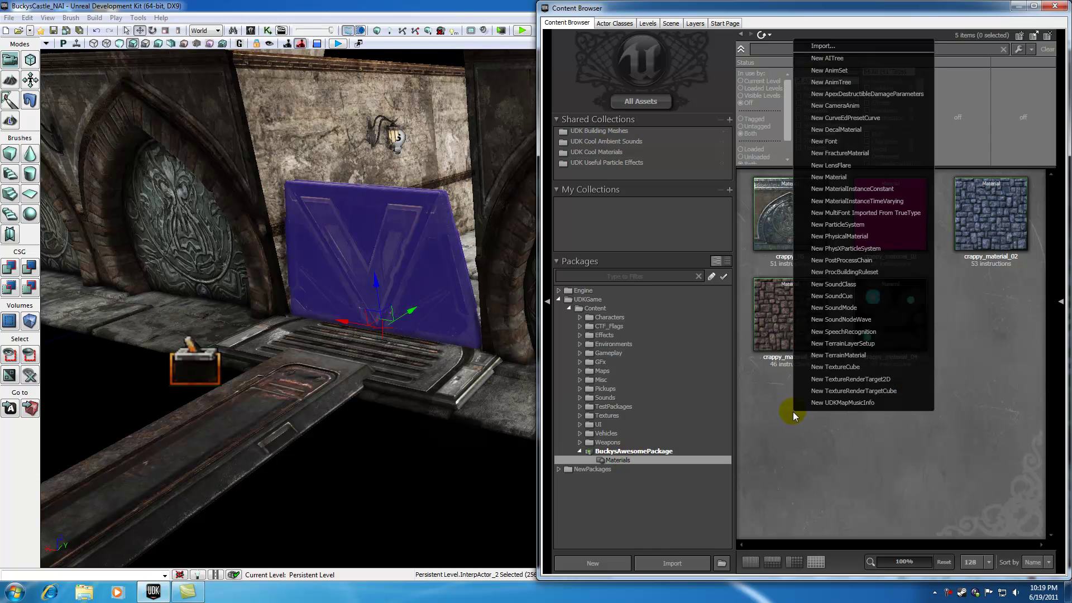
click(837, 178)
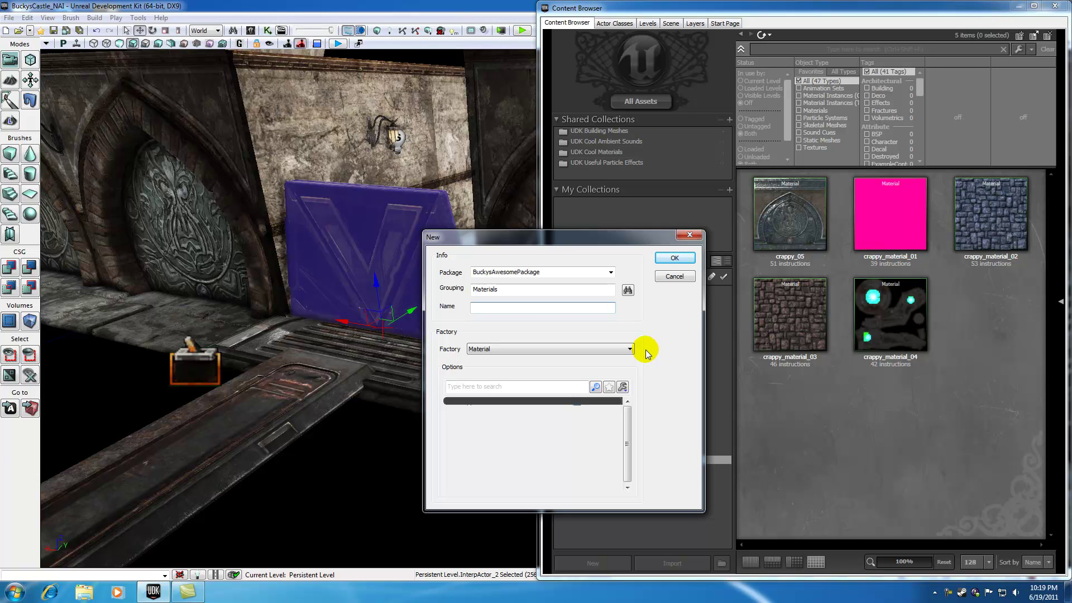
text(BBQ)
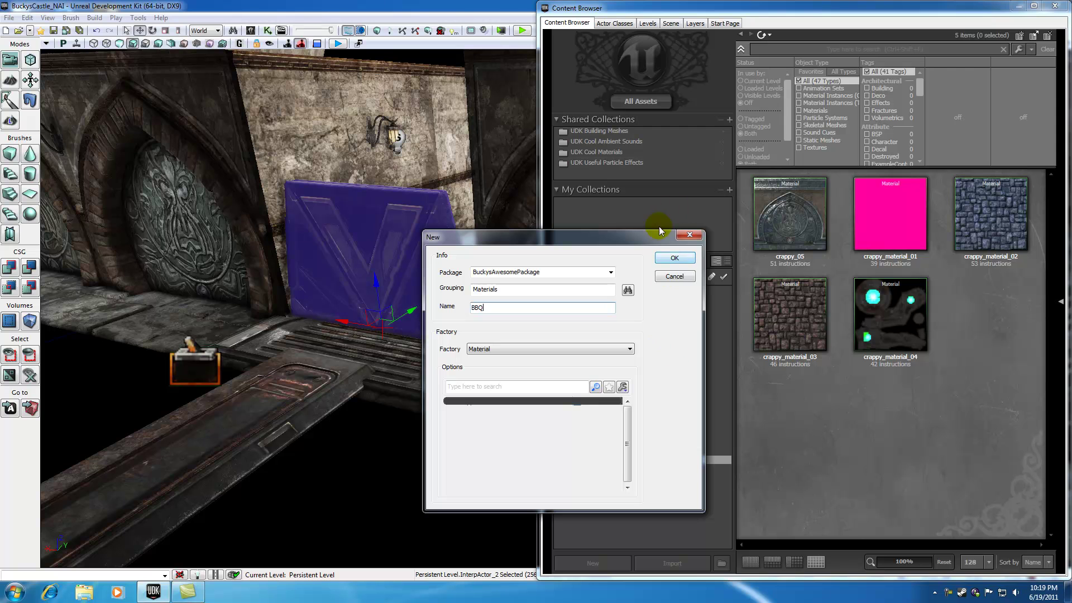
click(673, 260)
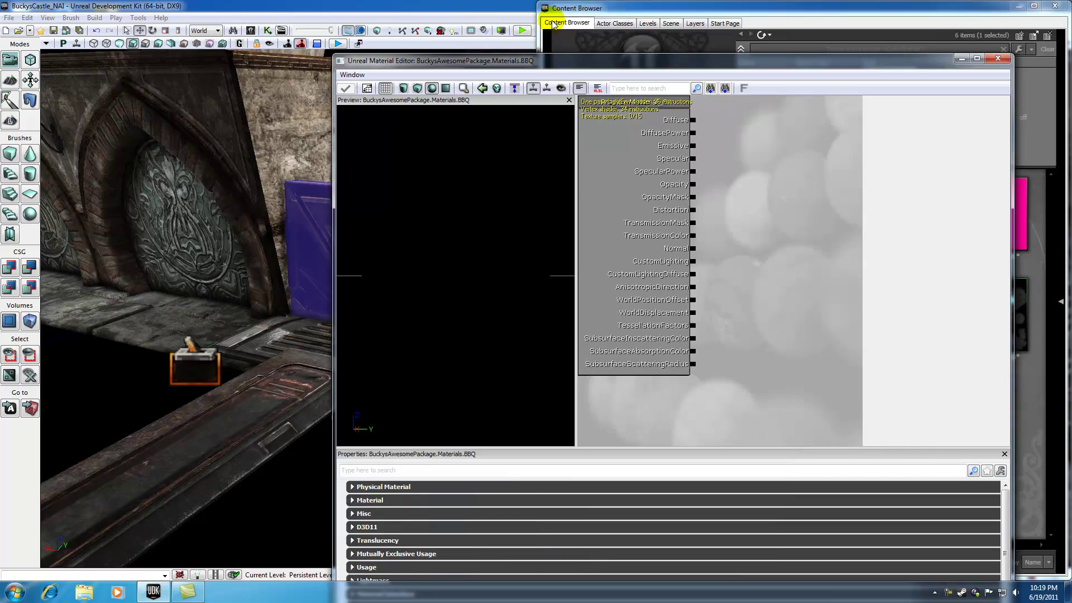
Step: Maximize the BBQ Unreal Material Editor window to full screen
drag(564, 61, 395, 2)
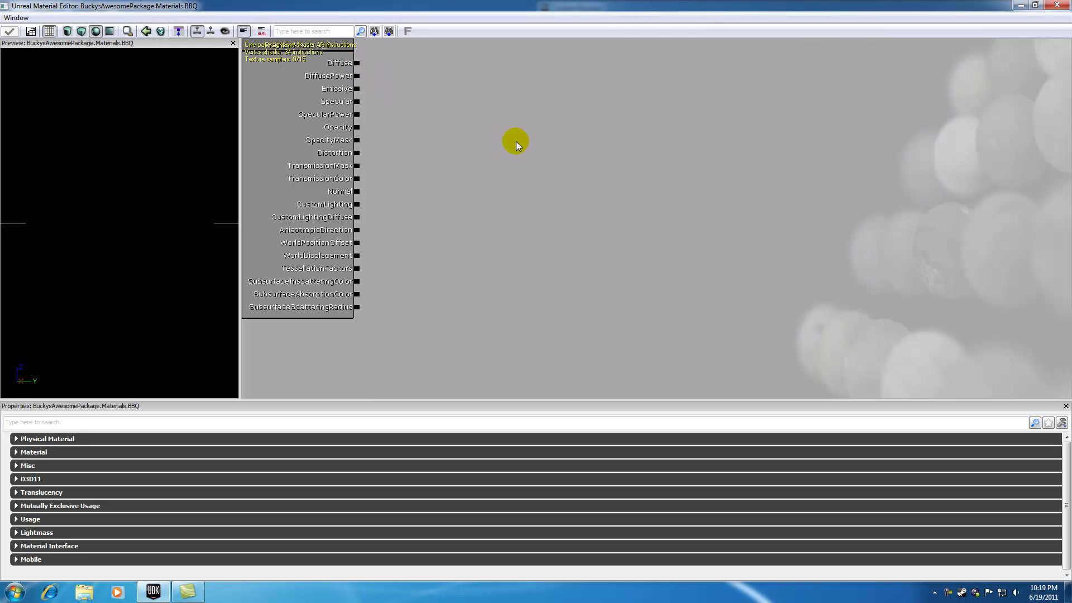
Step: Add a VectorParameter node and wire it into the BBQ material's Diffuse input
right_click(437, 111)
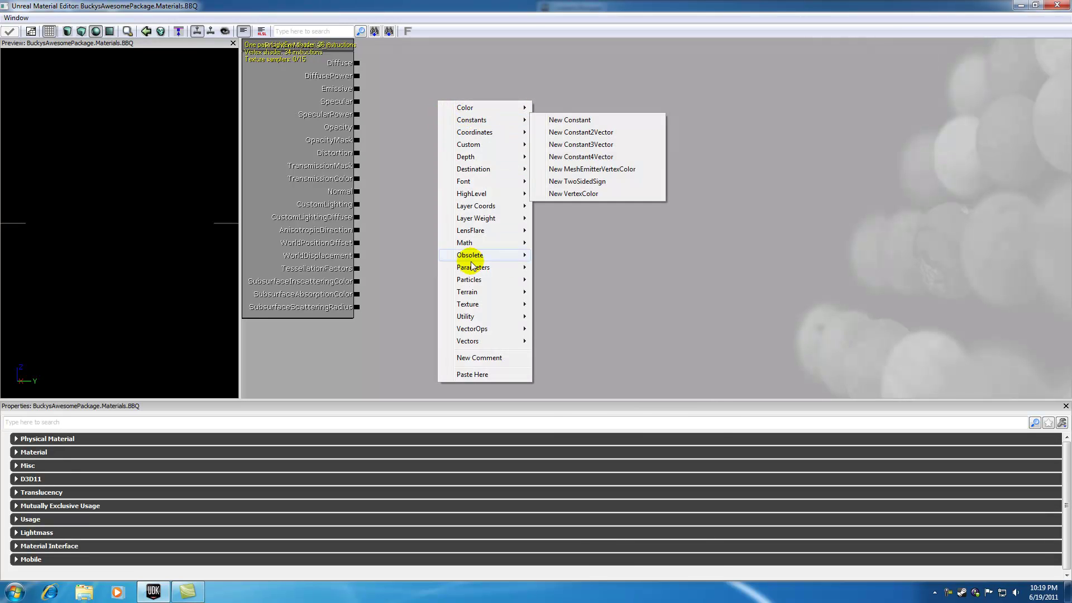
mouse_move(473, 267)
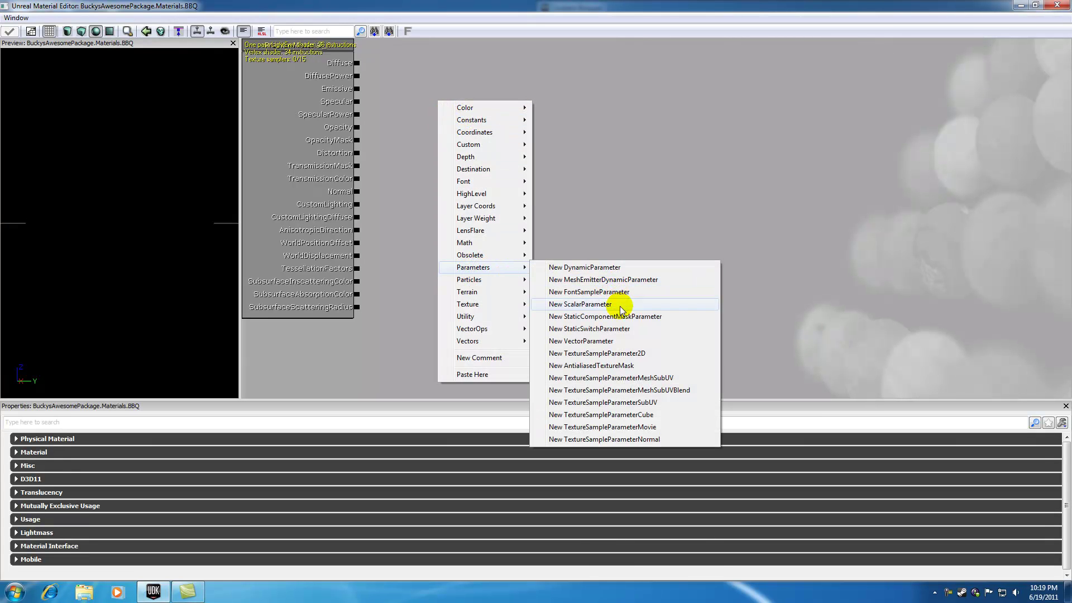
click(586, 342)
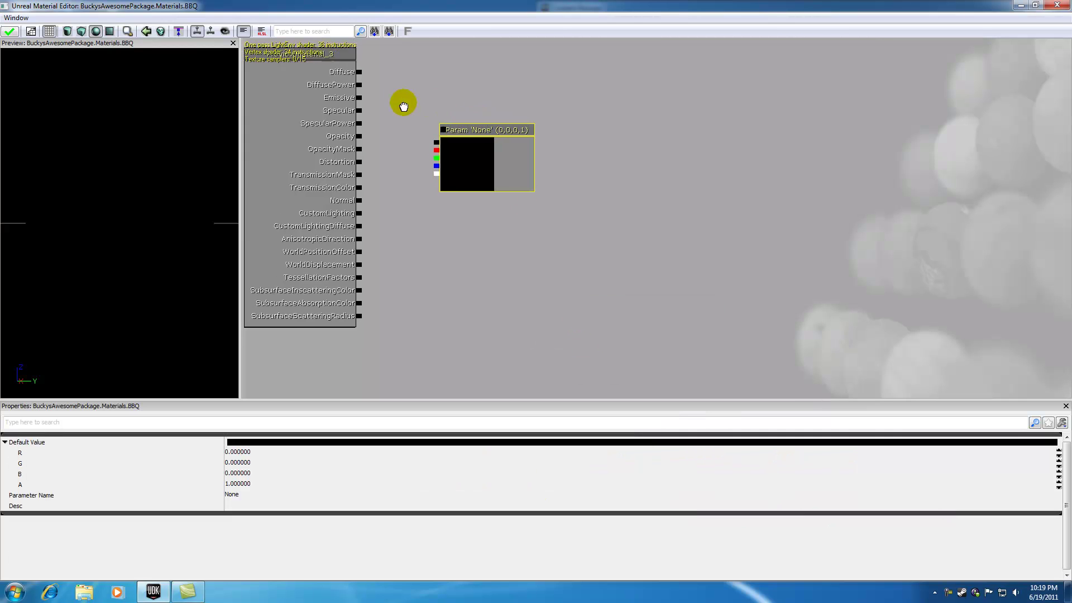
mouse_move(401, 103)
mouse_down()
mouse_move(447, 152)
mouse_move(481, 146)
mouse_move(479, 117)
mouse_move(382, 106)
mouse_up()
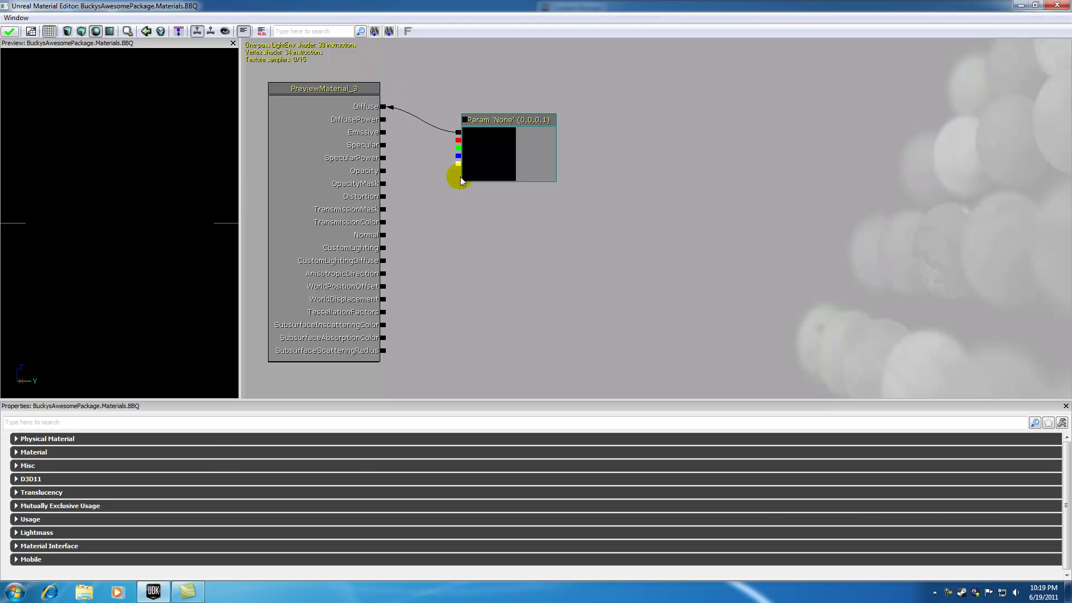
Step: Set the parameter's default colour to pure red, R = 1 (1,0,0,1)
click(492, 118)
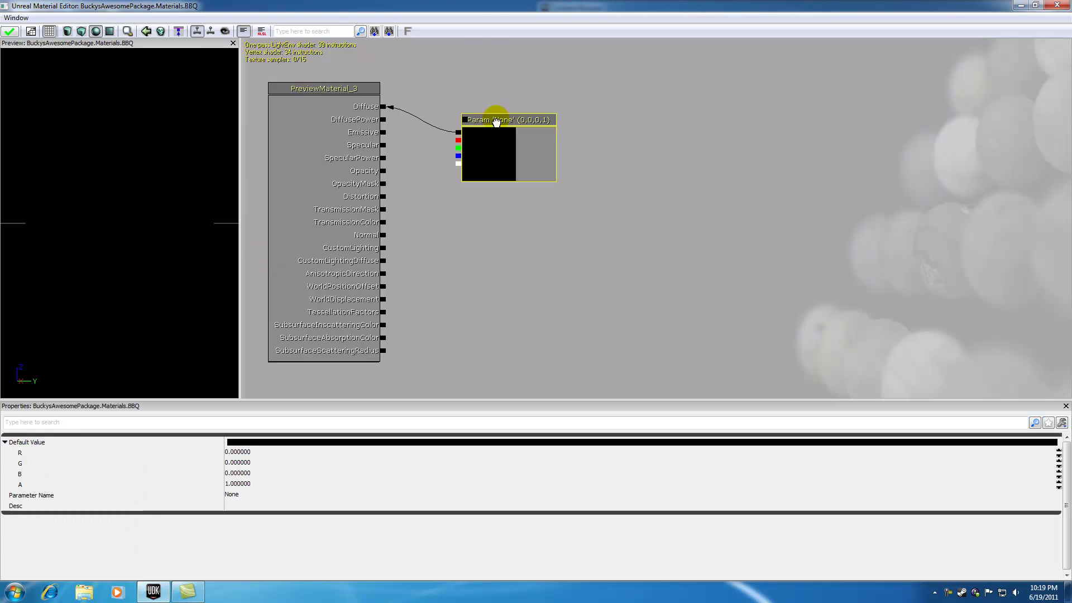
click(244, 452)
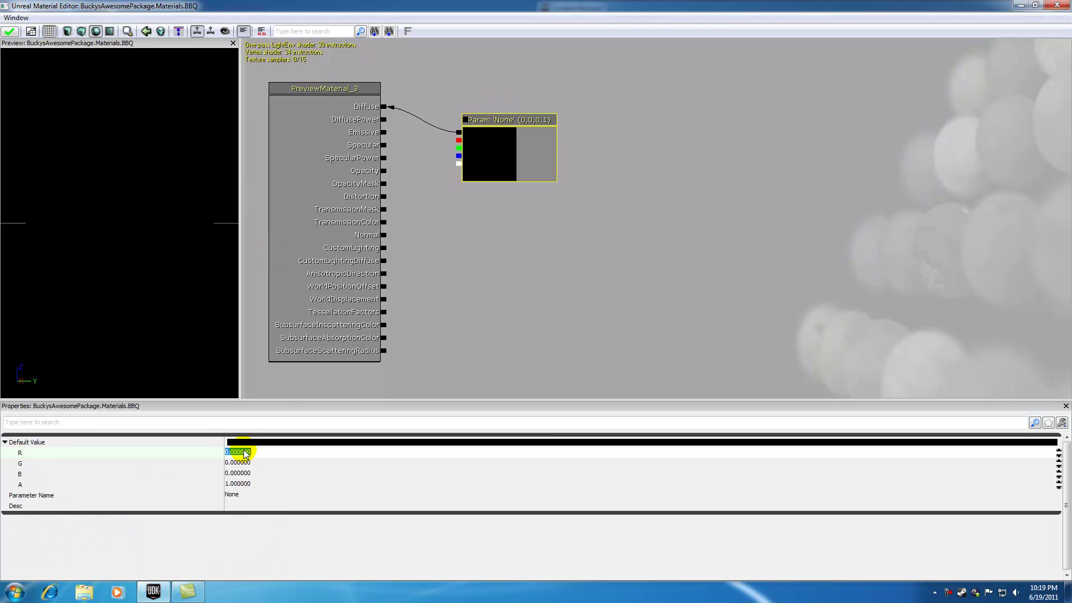
text(1)
drag(465, 312, 471, 306)
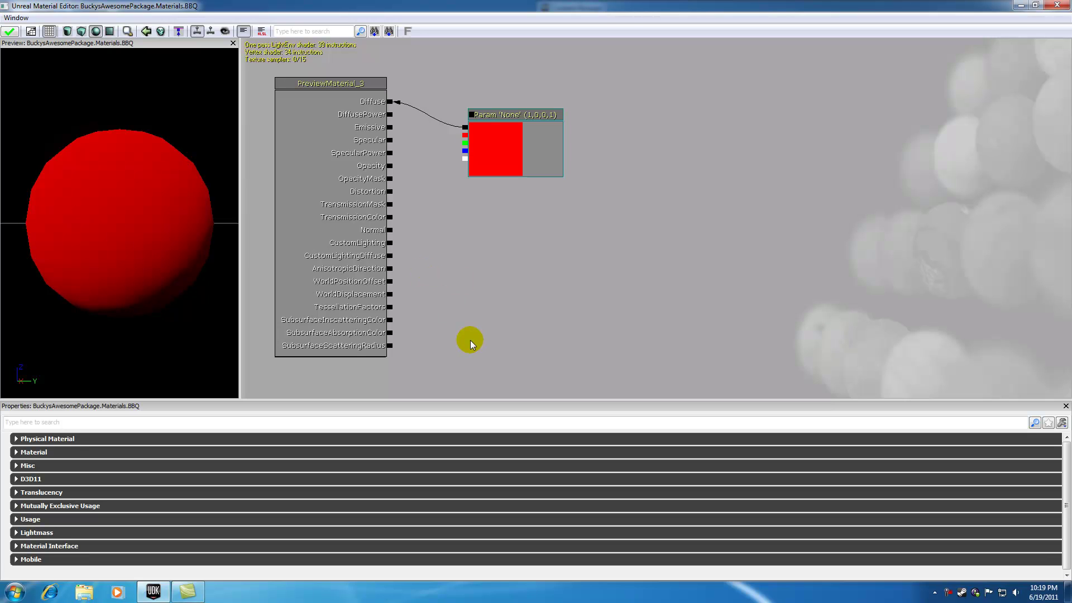
click(491, 117)
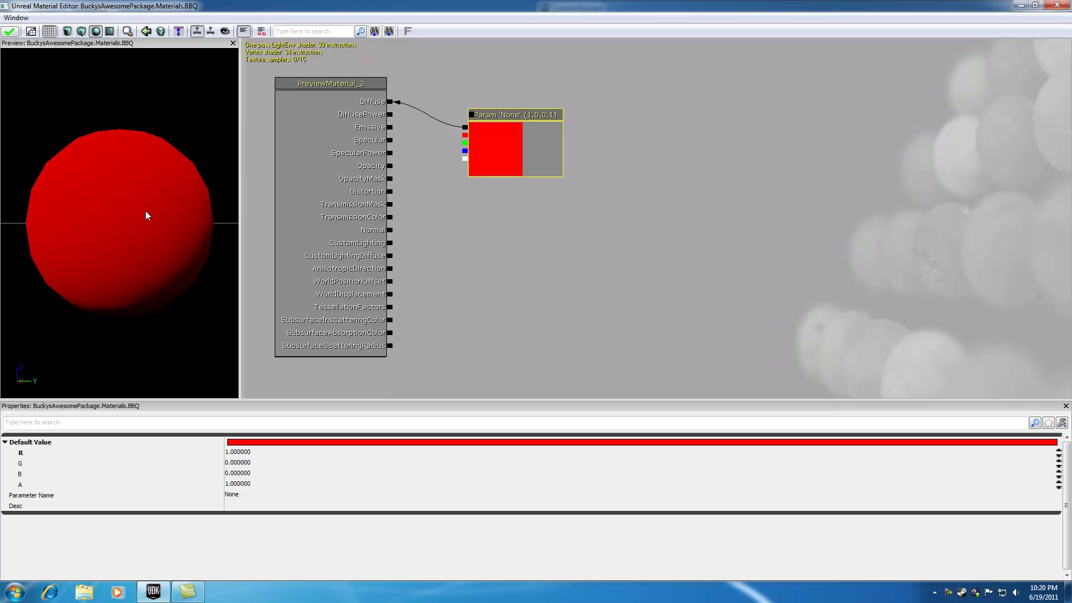
click(253, 453)
Step: Enter 'DoorsMainColor' as the red vector parameter's Parameter Name
click(233, 494)
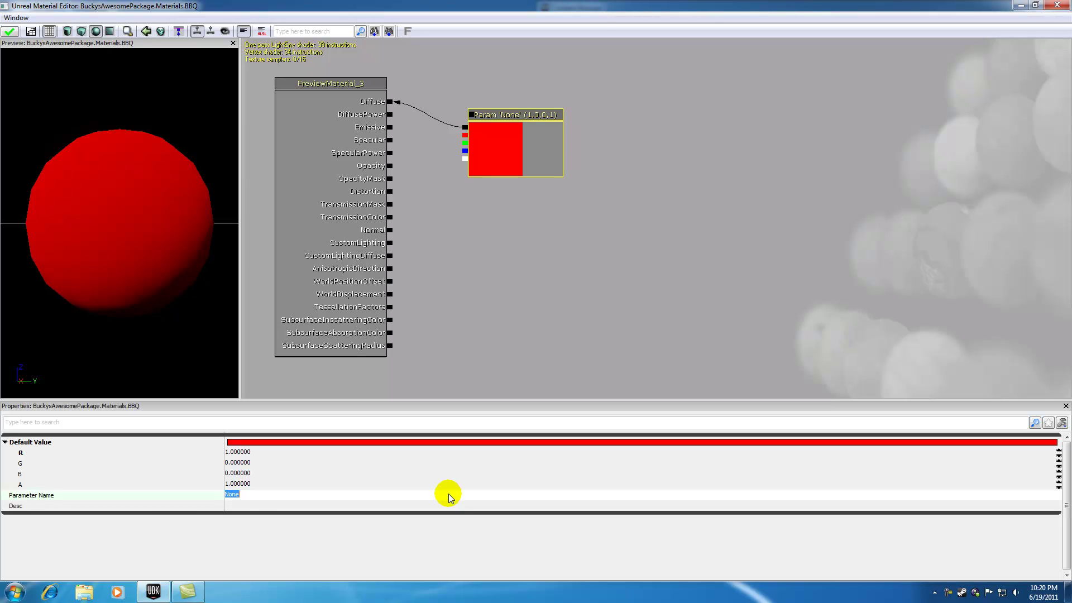
text(DoorMain)
key(BackSpace)
key(BackSpace)
key(BackSpace)
text(sMainColor)
click(499, 285)
click(521, 122)
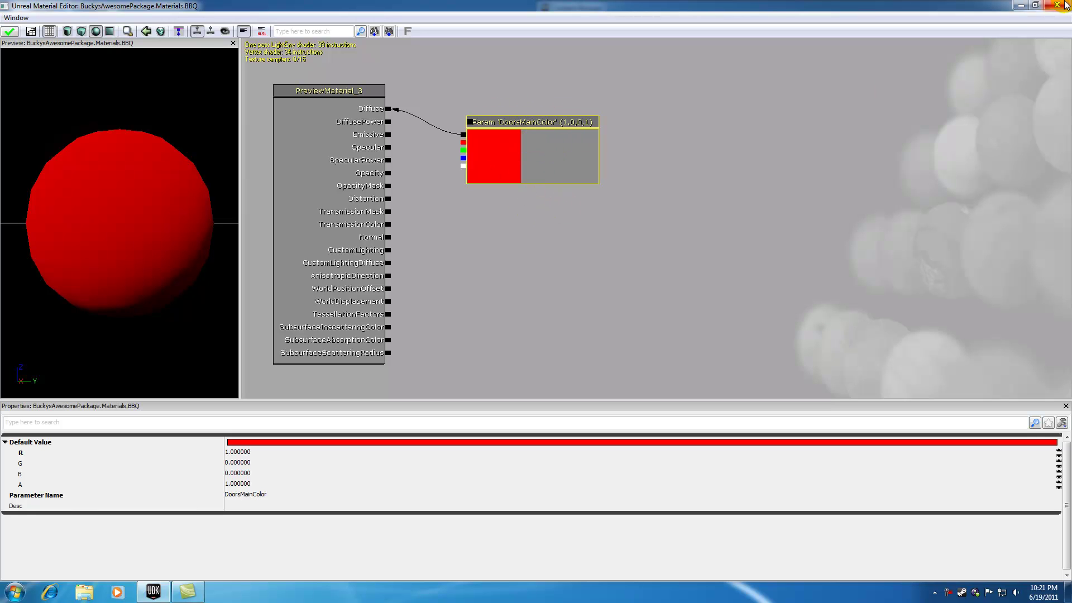
Step: Apply the BBQ material changes and close the Material Editor
click(9, 31)
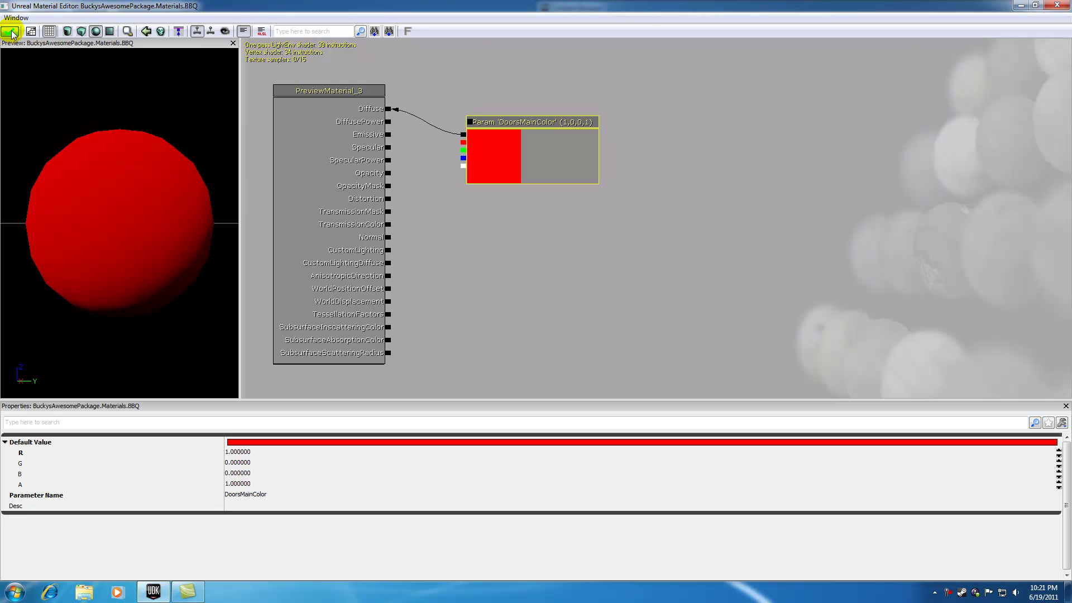
click(1057, 5)
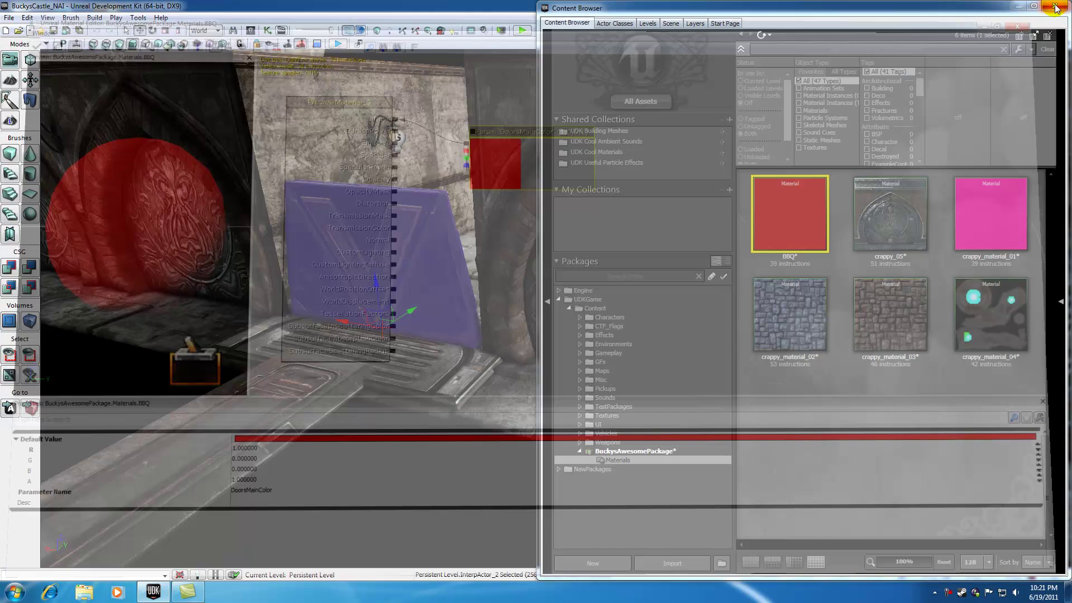
mouse_move(793, 234)
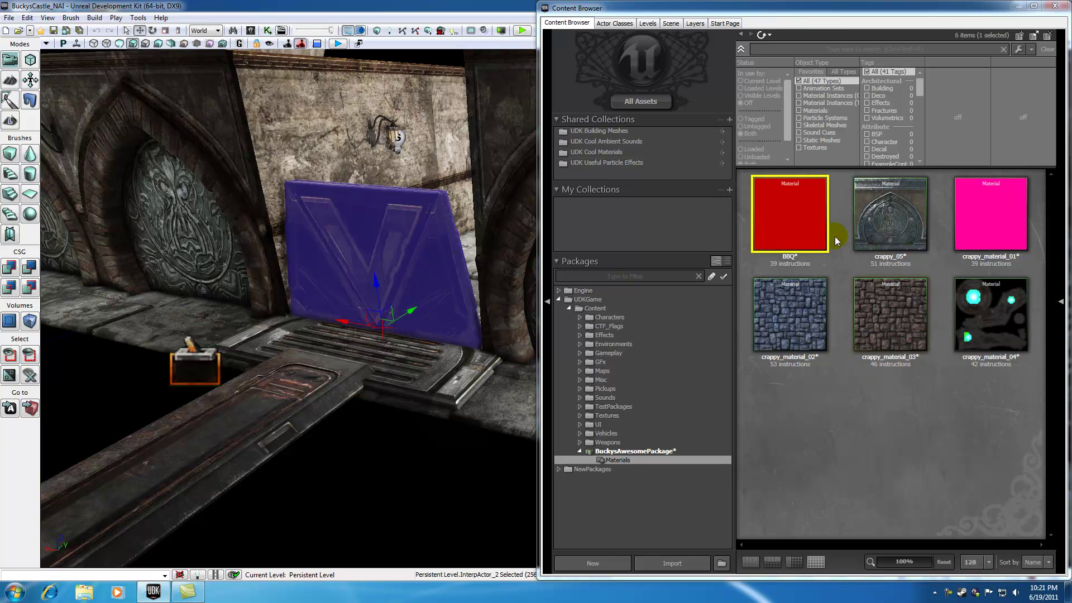
mouse_move(783, 210)
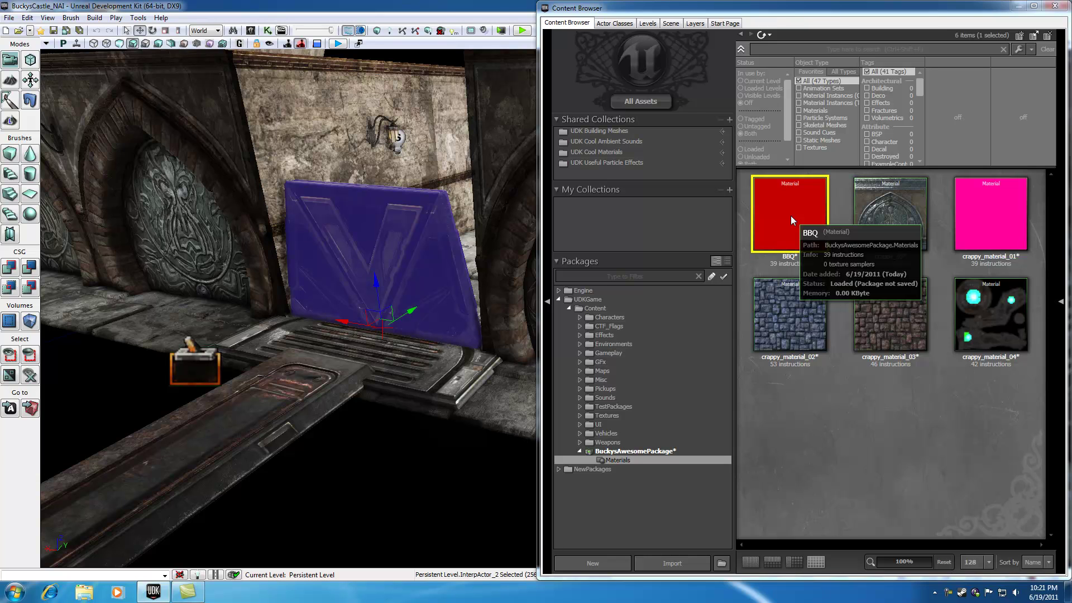
Step: Create a constant material instance of BBQ named BBQ_INST, then close its editor
right_click(783, 211)
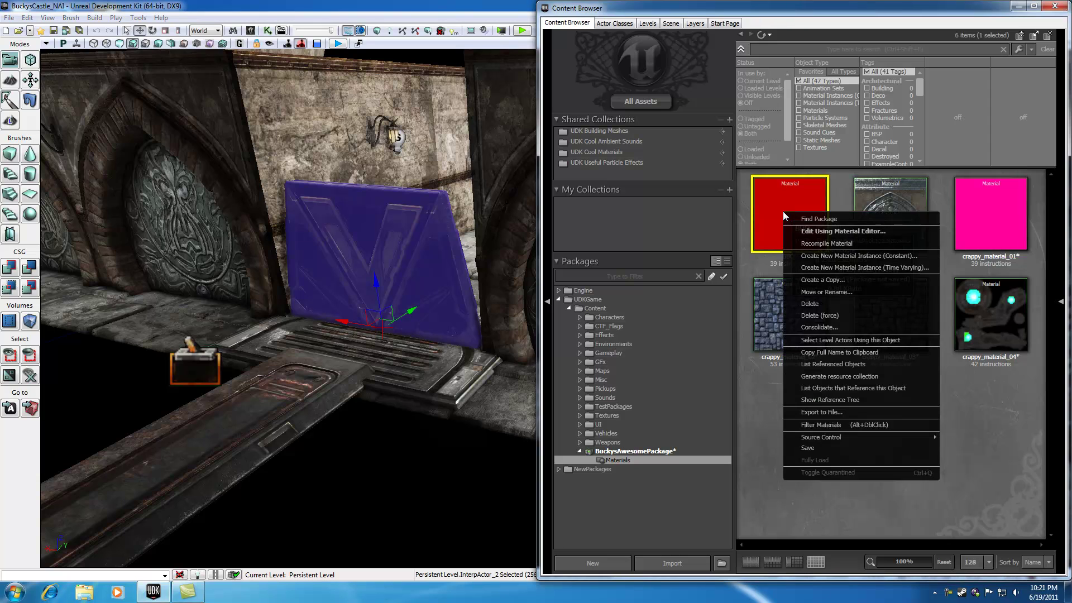
click(839, 255)
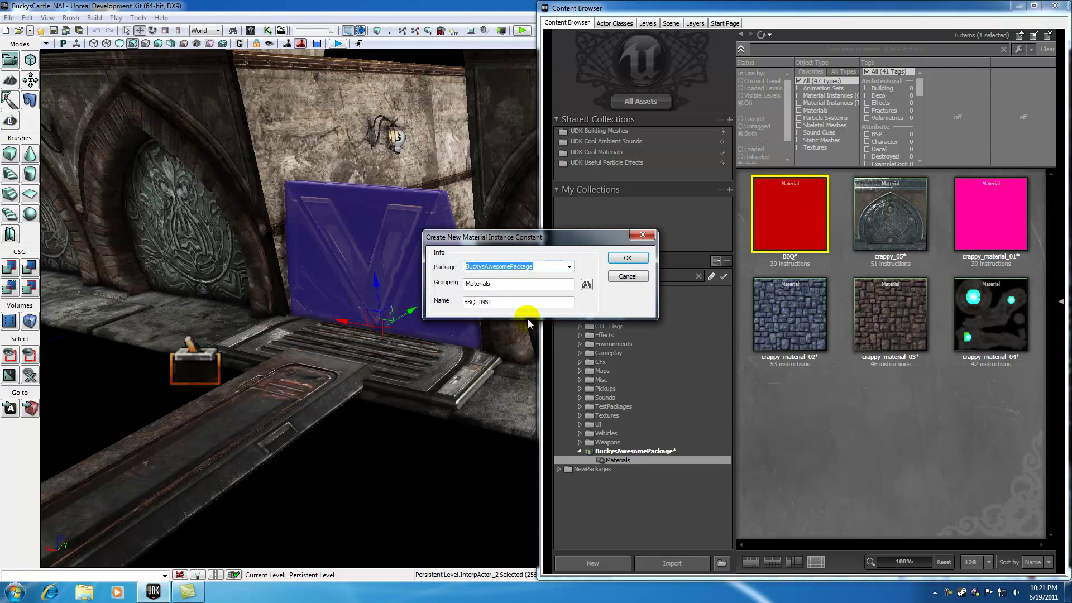
drag(502, 304, 479, 299)
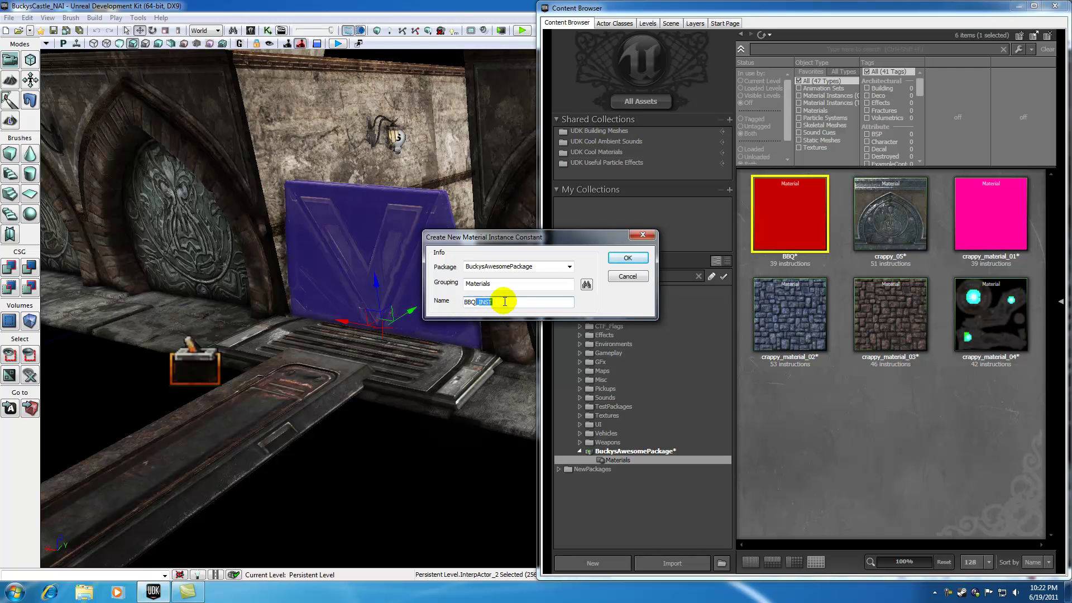
click(627, 257)
click(465, 41)
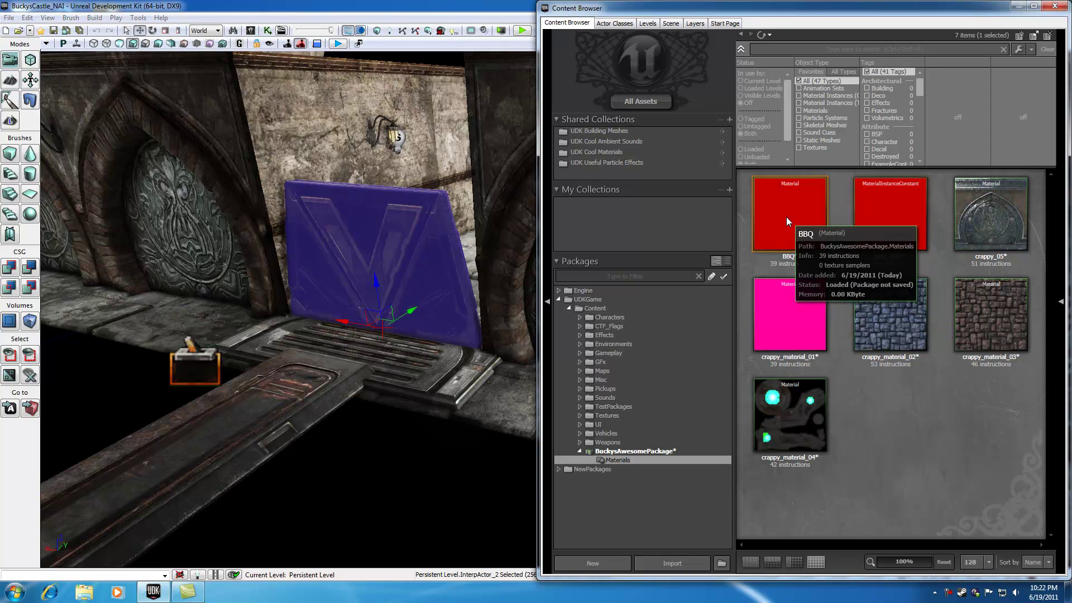
click(781, 202)
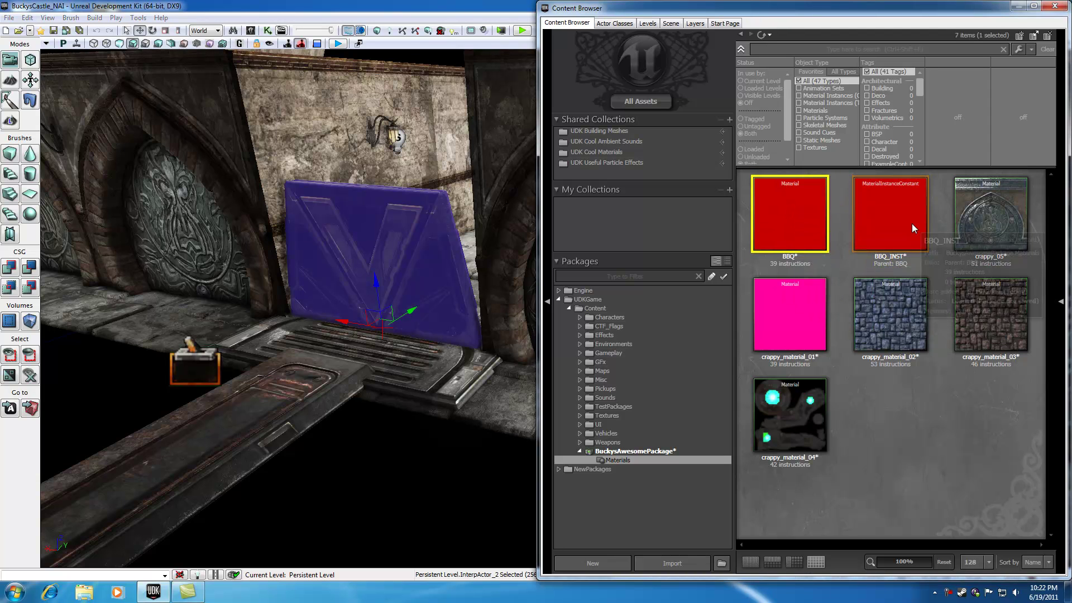
click(910, 218)
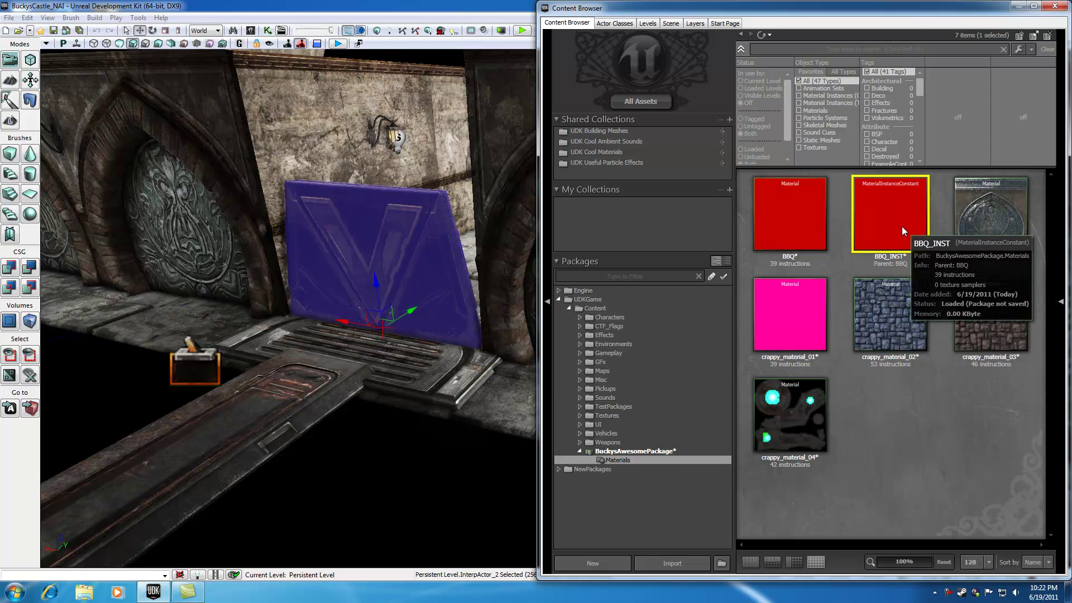
click(406, 57)
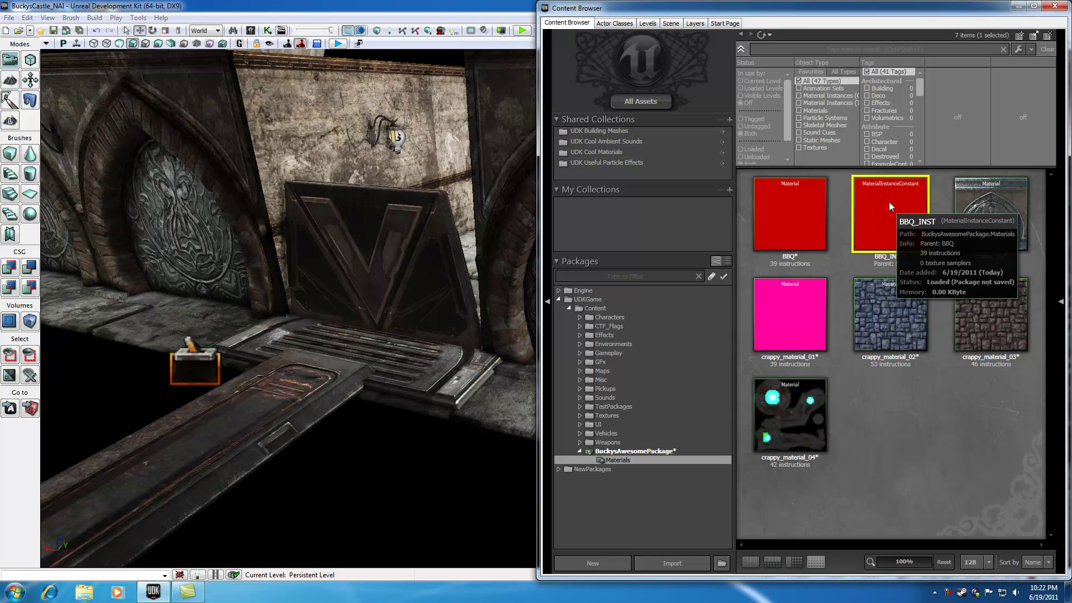
Step: Drag BBQ_INST onto the door mesh InterpActor_2 so it renders solid red
mouse_move(889, 200)
mouse_down()
mouse_move(460, 257)
mouse_move(383, 246)
mouse_up()
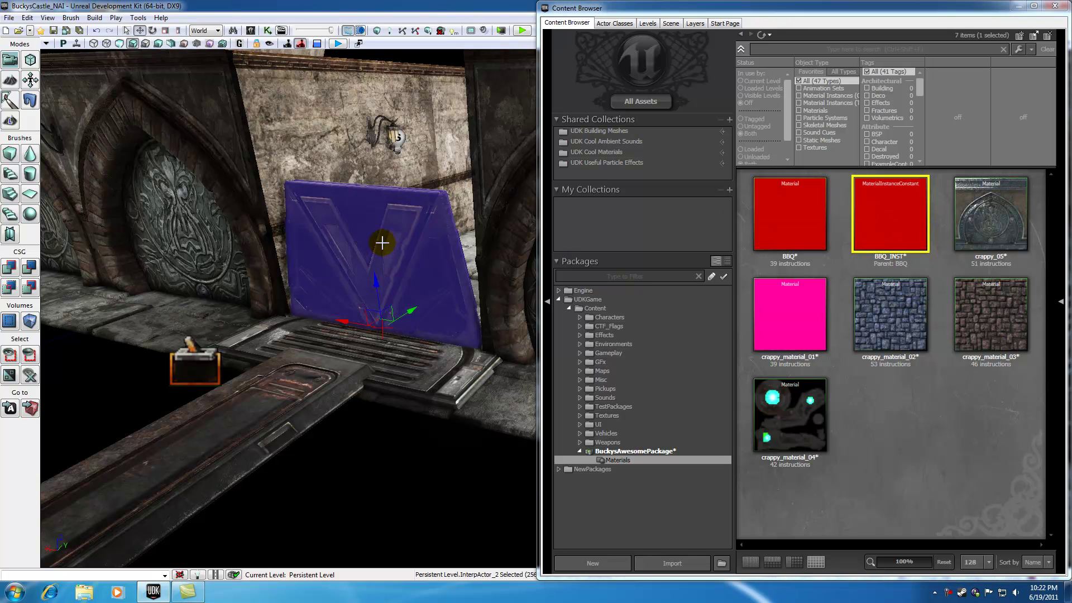
mouse_move(890, 213)
mouse_down()
mouse_move(747, 232)
mouse_move(364, 252)
mouse_up()
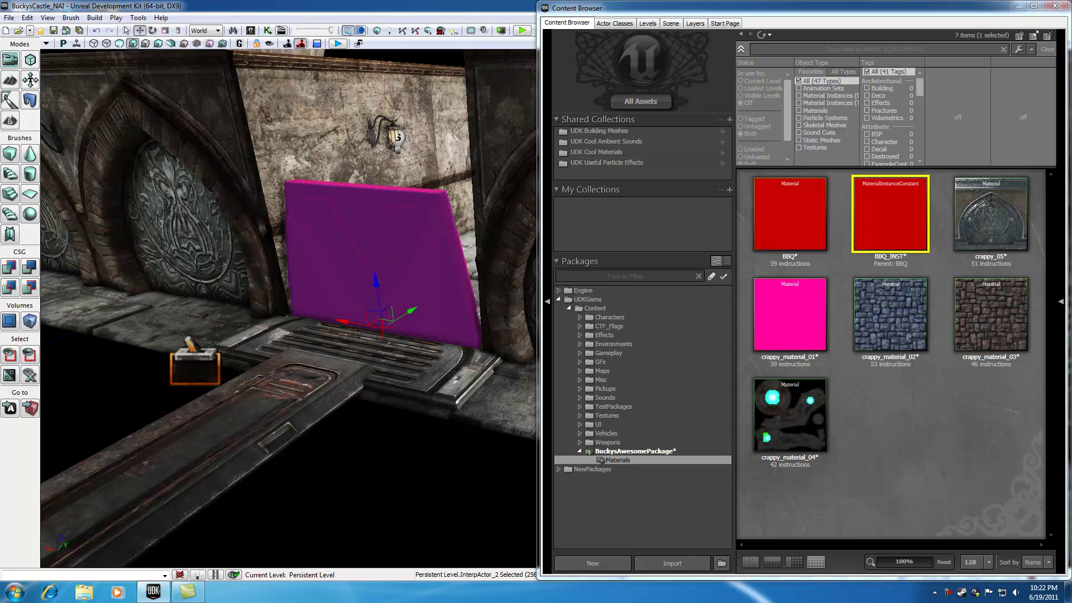
key(Escape)
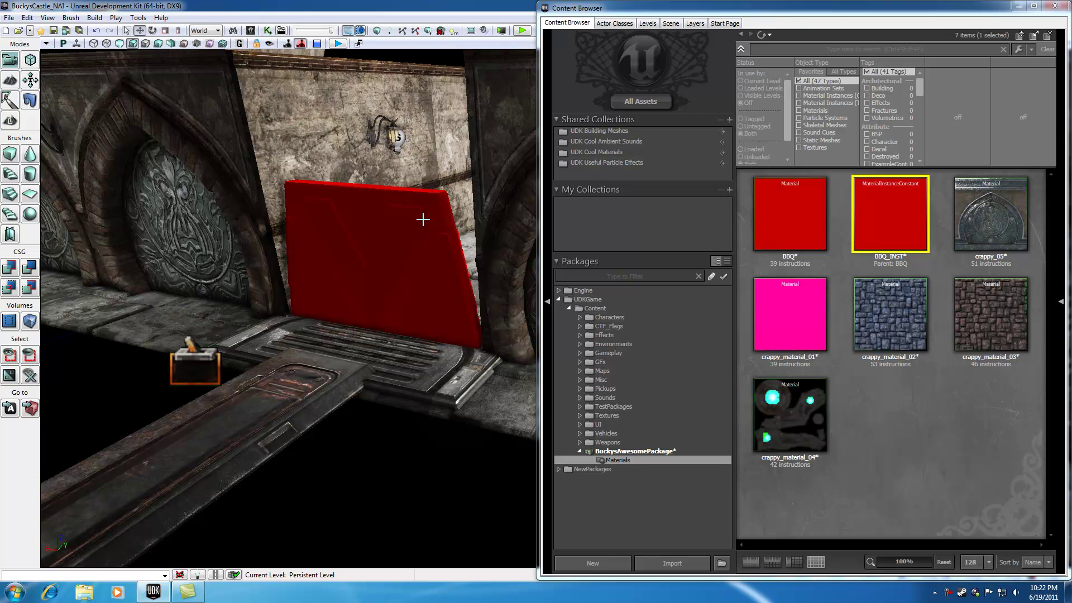
Step: Save BuckysAwesomePackage from the Packages tree, clearing BBQ and BBQ_INST's unsaved flags
click(644, 452)
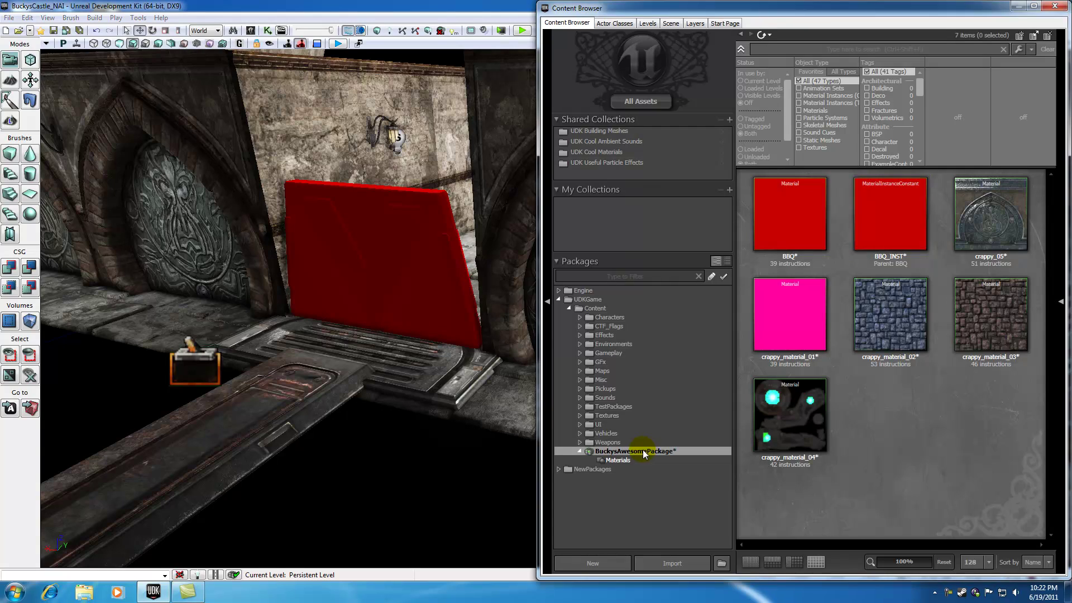
right_click(645, 451)
click(654, 457)
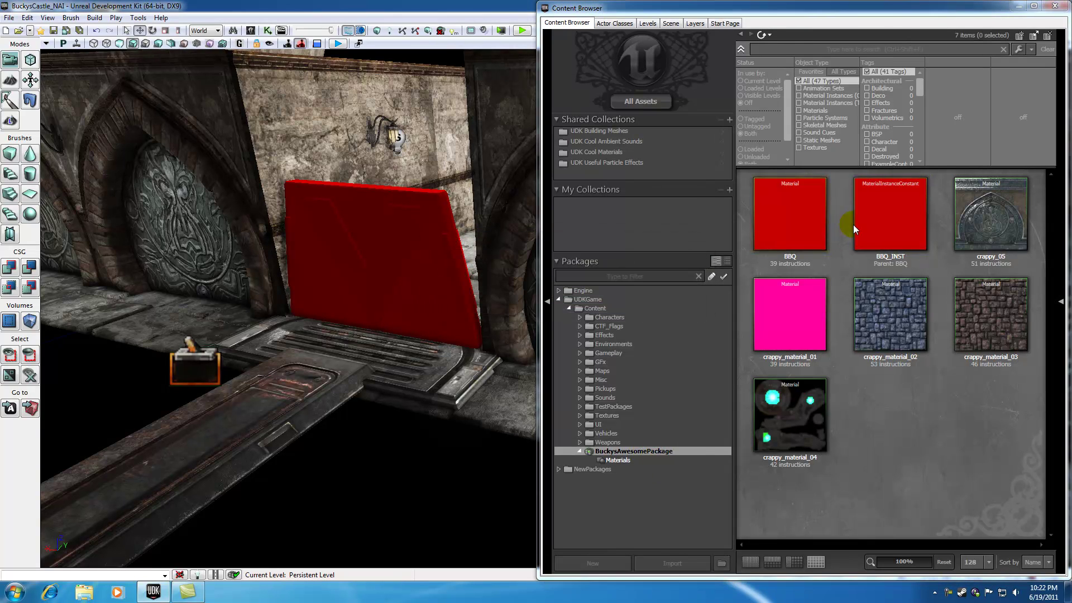
right_click(871, 219)
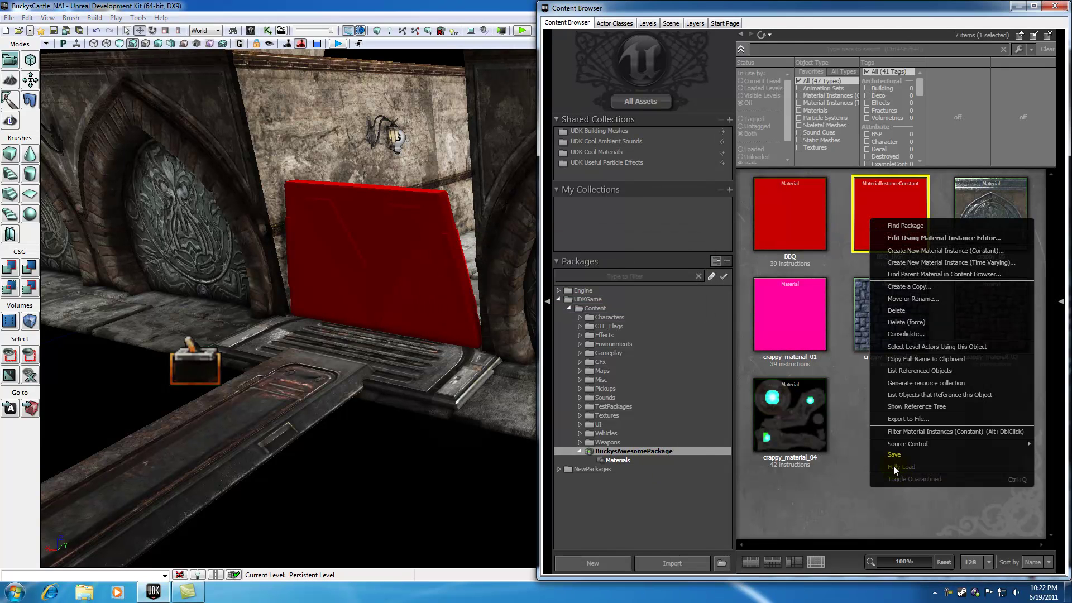
click(847, 475)
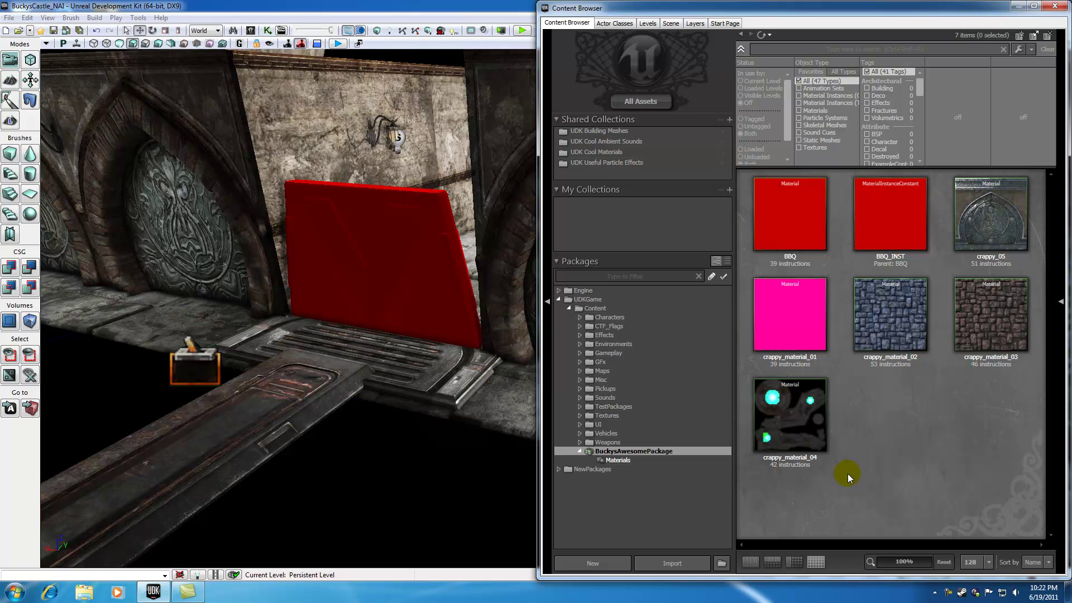
drag(436, 425, 441, 430)
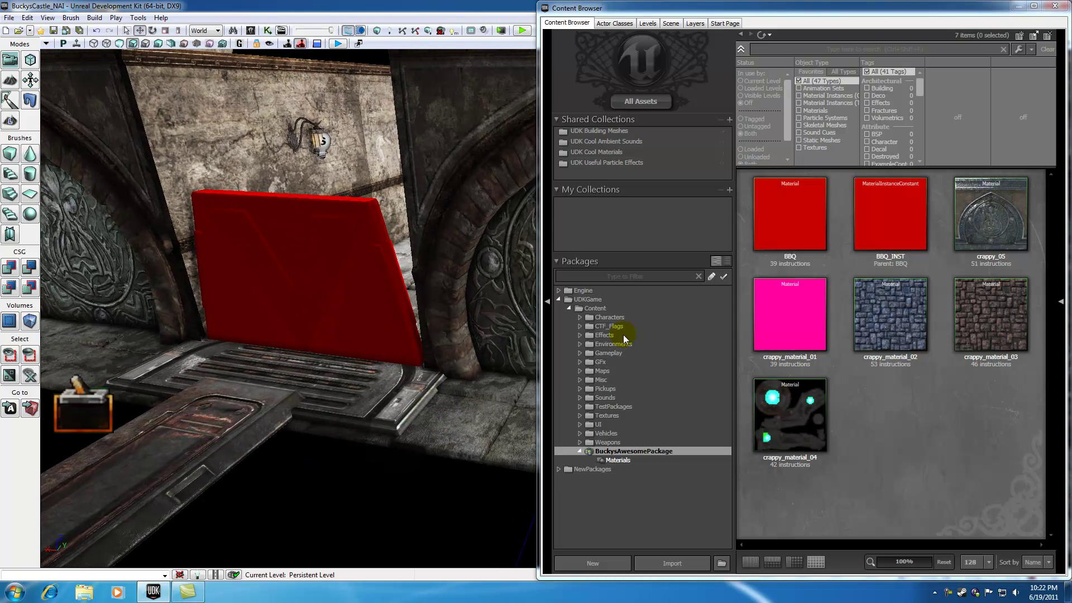
double_click(774, 222)
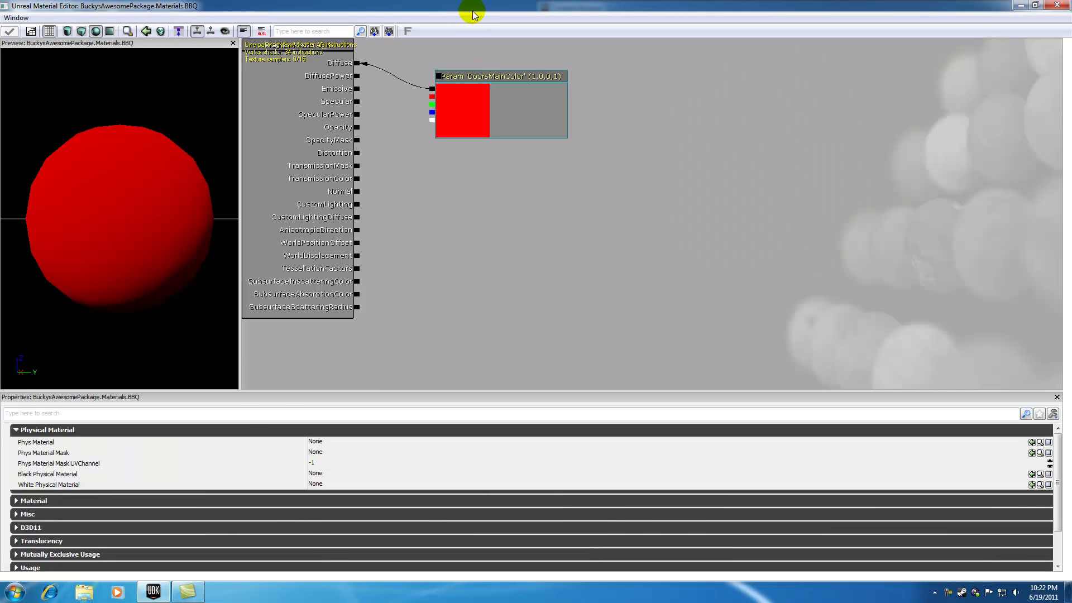
double_click(471, 9)
click(546, 101)
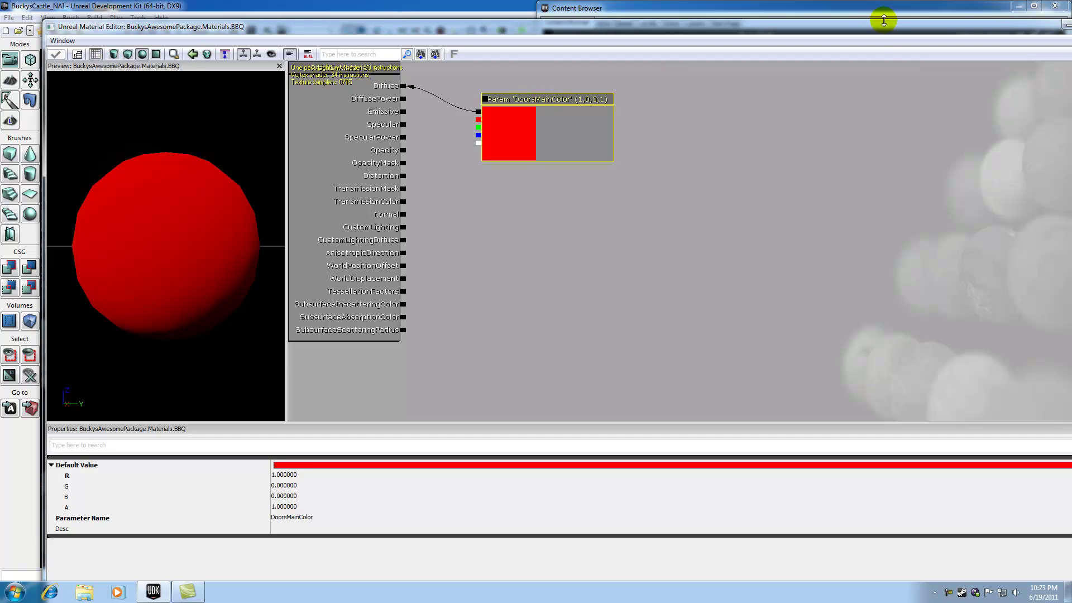
drag(880, 22, 720, 59)
click(822, 267)
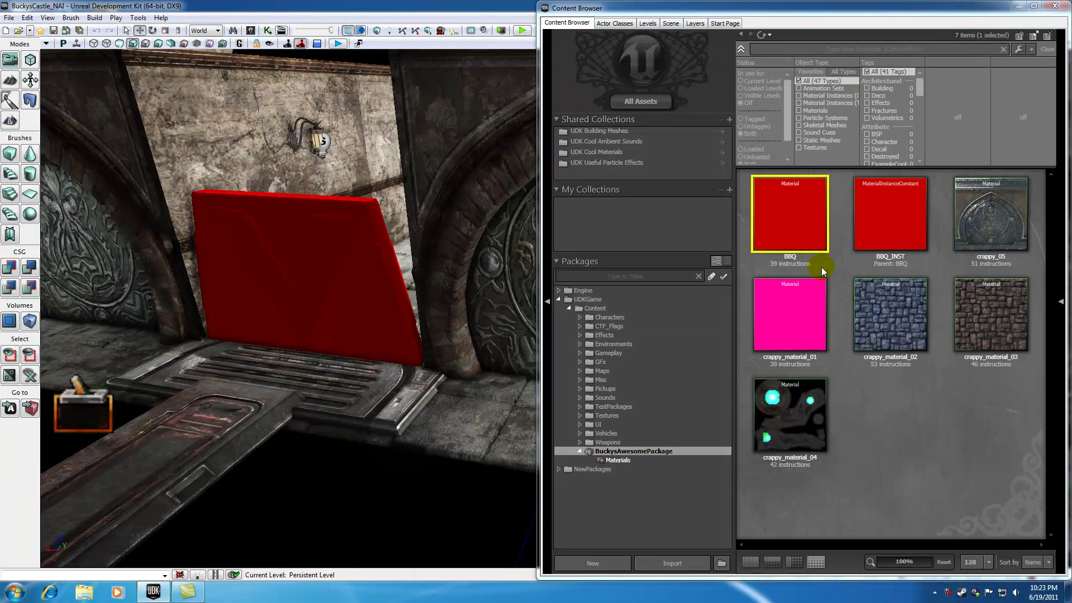
click(872, 221)
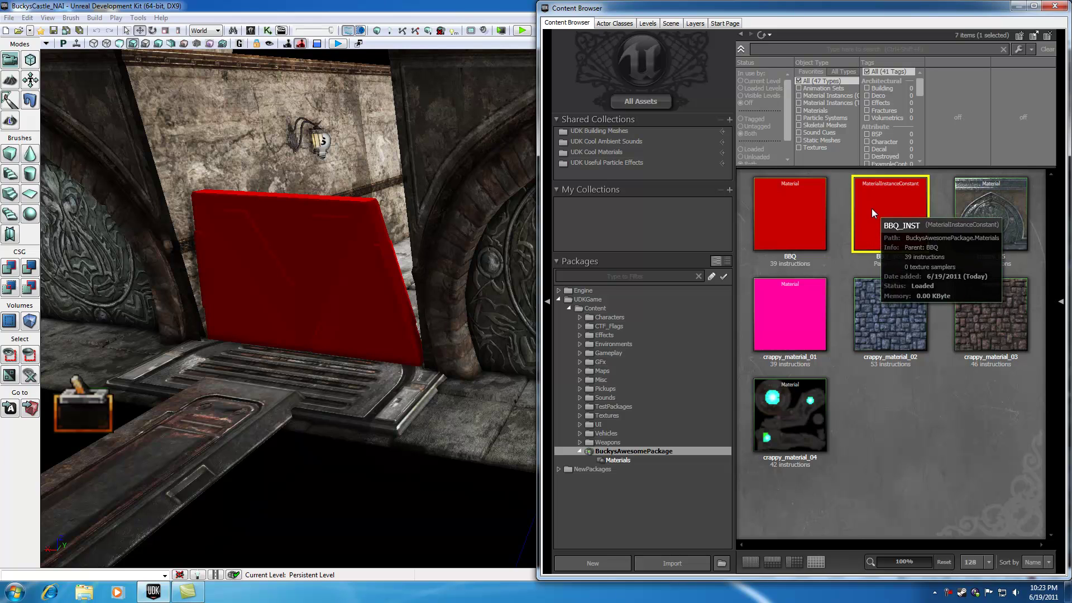
click(795, 210)
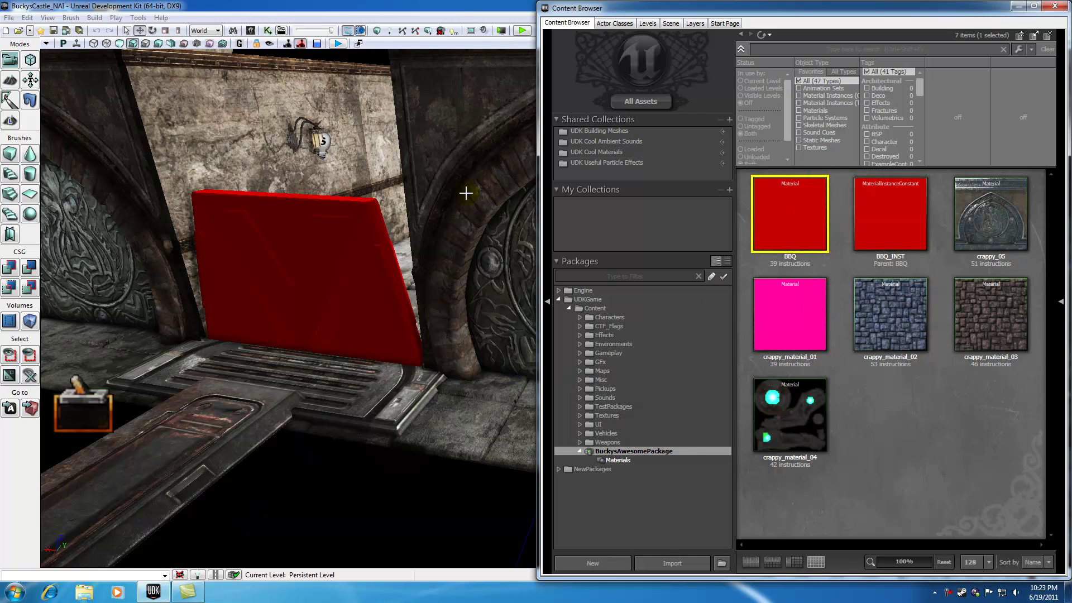
click(900, 222)
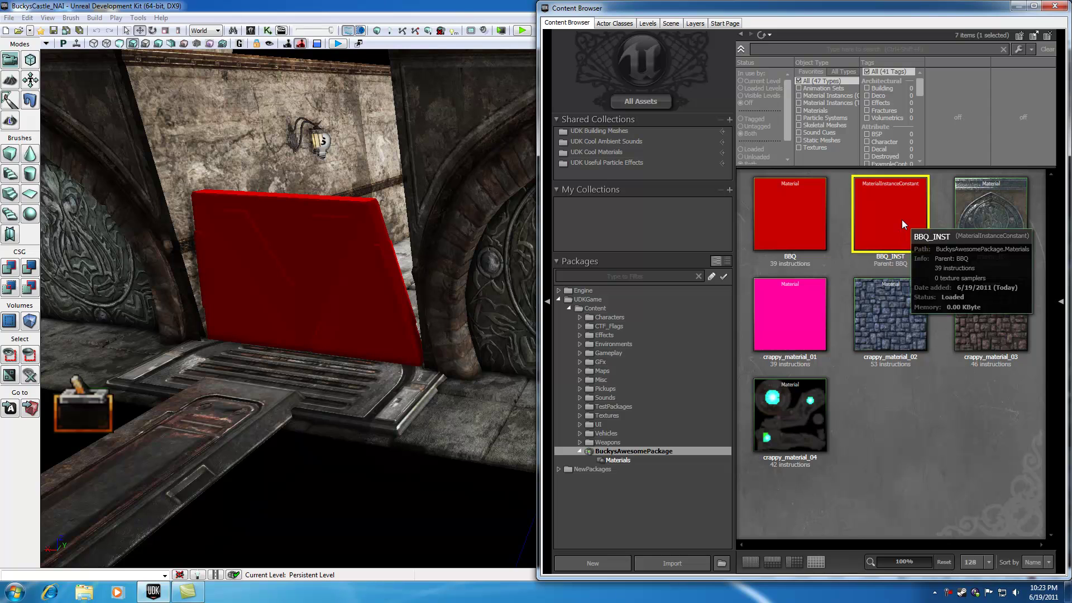
click(785, 214)
right_click(782, 218)
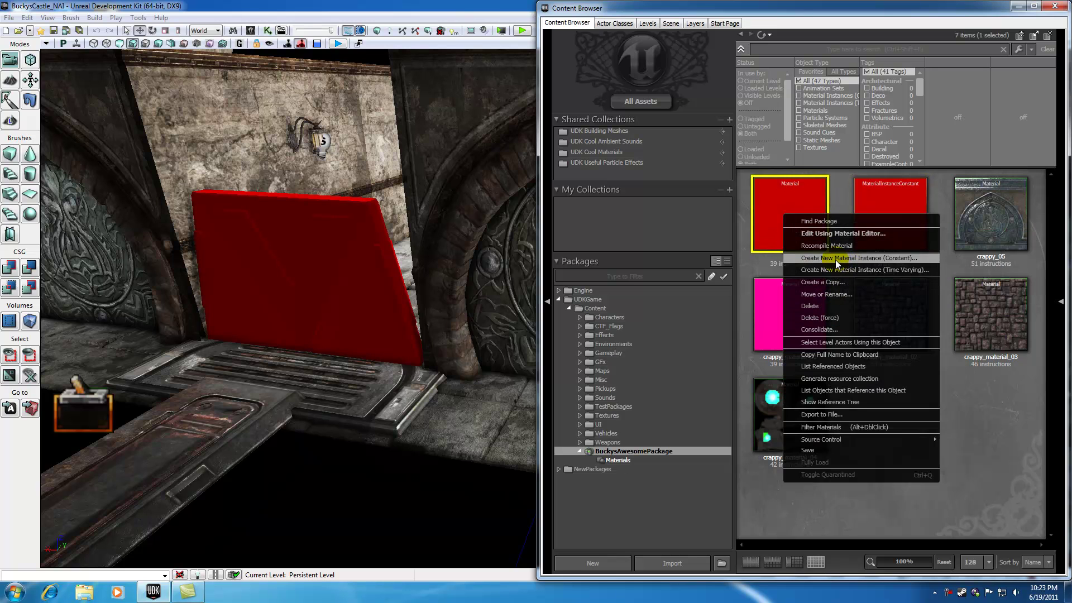
click(842, 202)
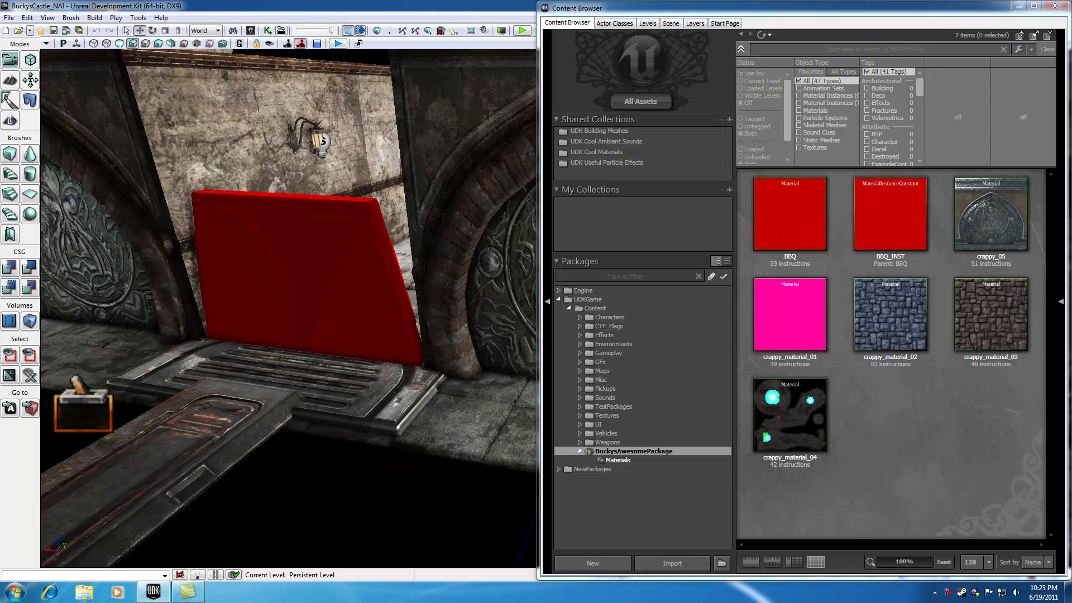
click(338, 273)
click(311, 55)
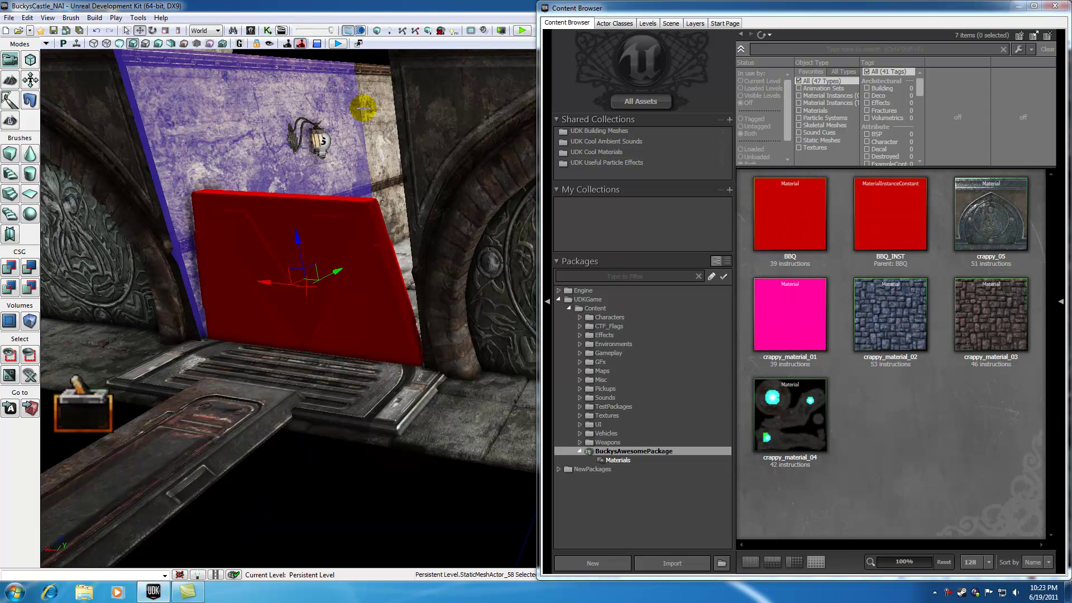
key(Escape)
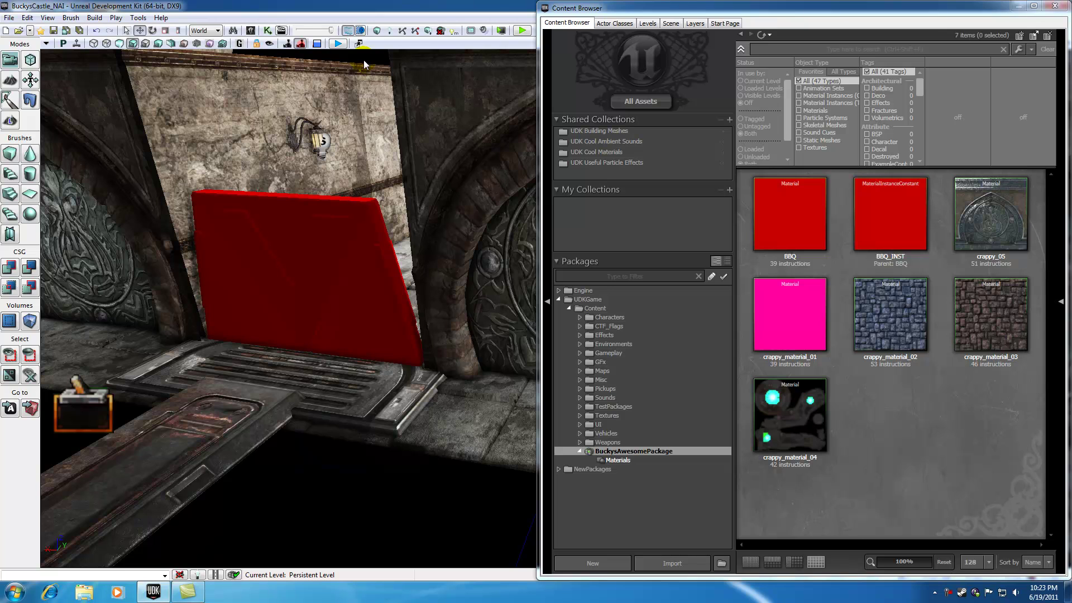